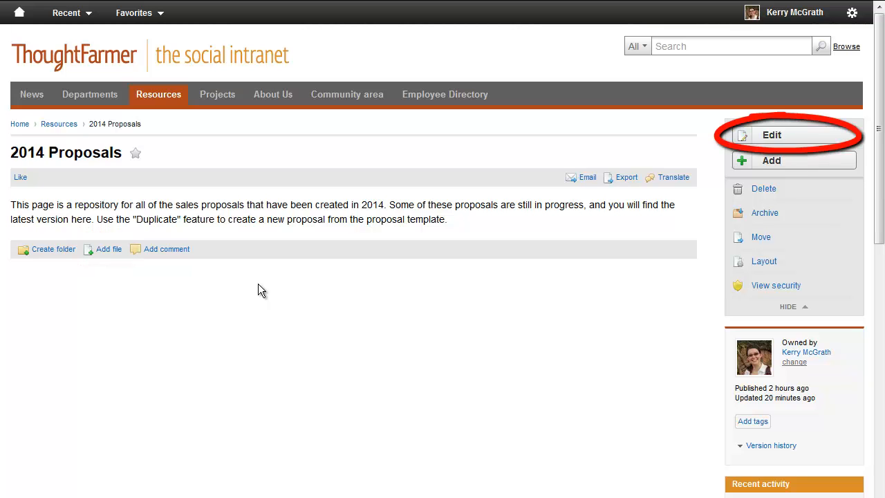
Step: Upload the Bella Vista, Cameron Heights and Carleton Place proposal documents together to the 2014 Proposals page
click(111, 250)
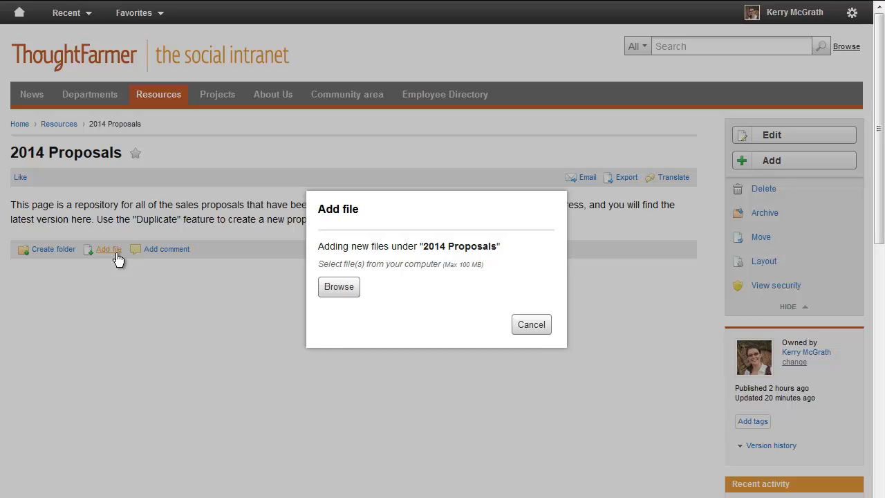
click(325, 289)
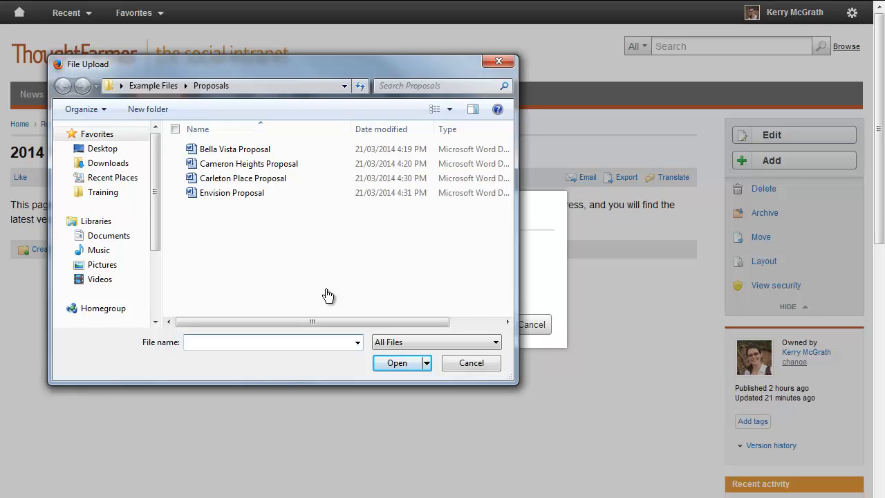
key(ctrl)
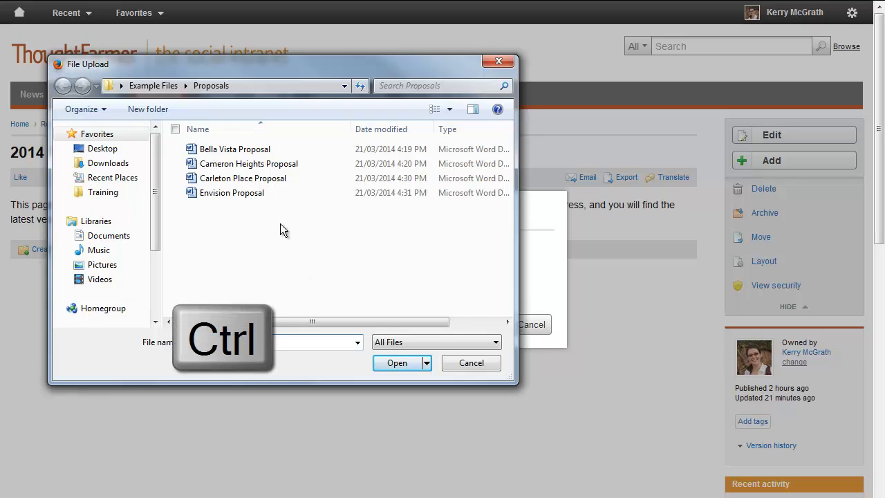
ctrl+click(237, 151)
ctrl+click(234, 165)
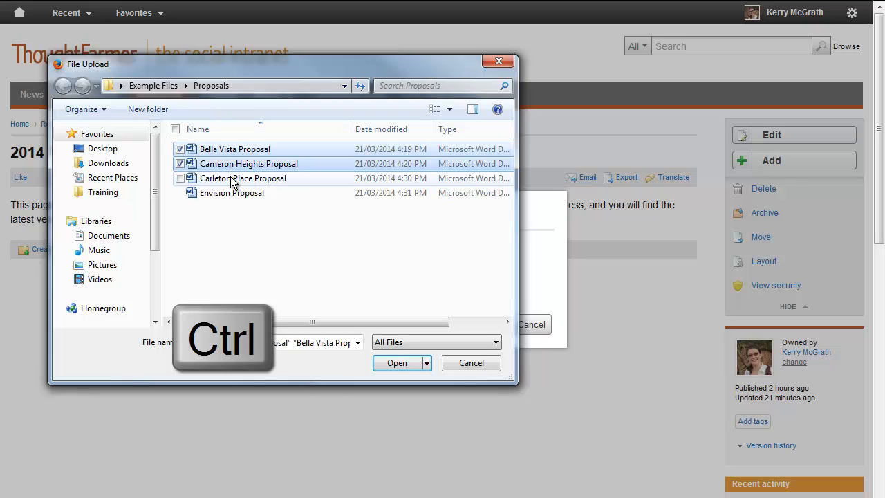
ctrl+click(232, 179)
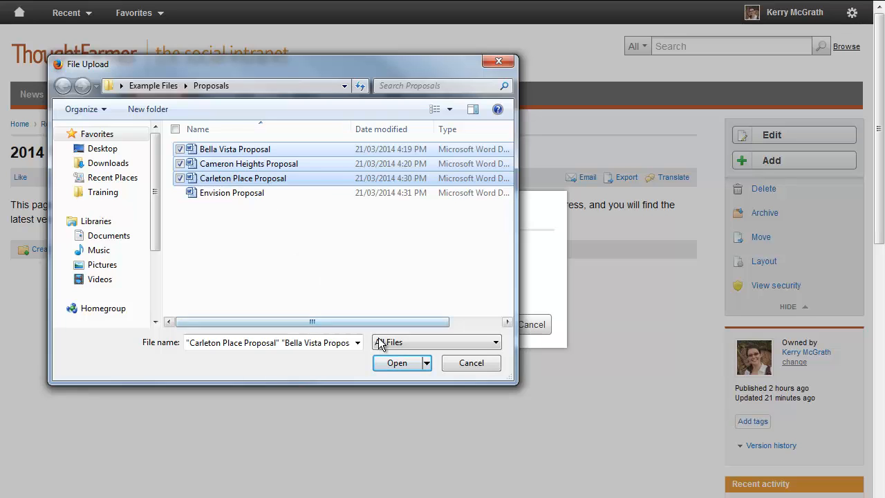
click(395, 364)
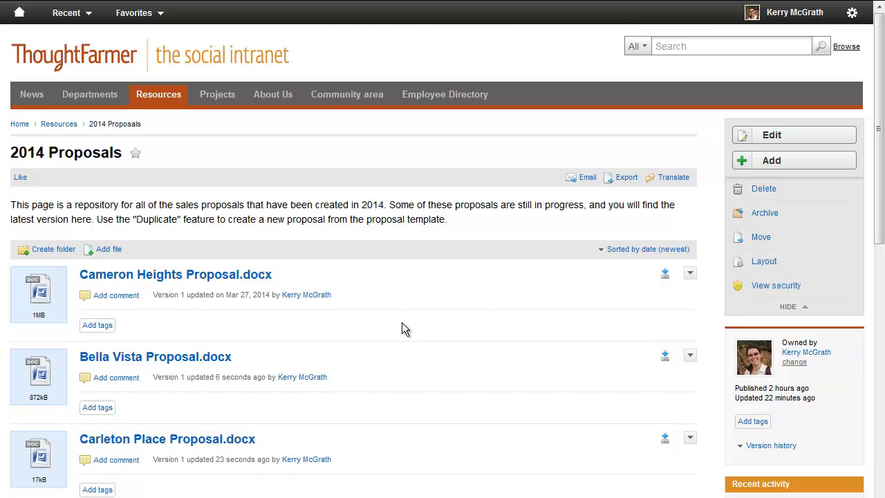
Step: Add the Envision Proposal document to the 2014 Proposals page directly from the Proposals folder window, and return to the page
key(alt+Tab)
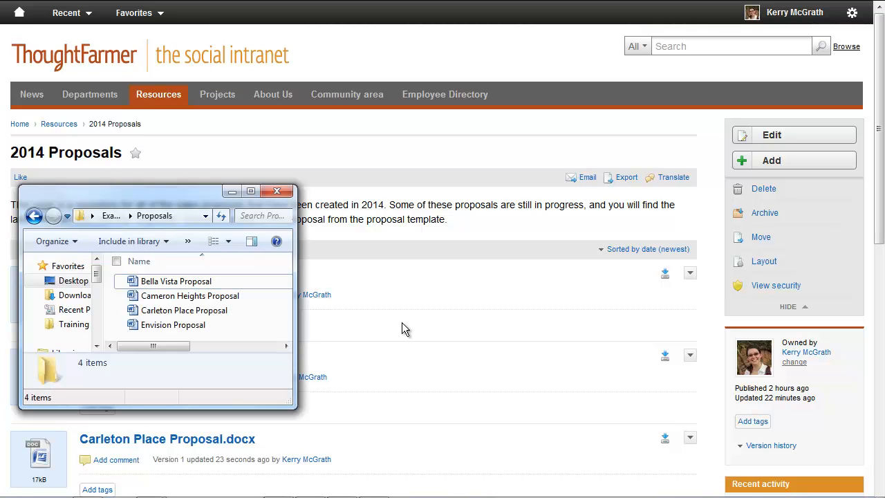
click(198, 327)
drag(199, 324, 477, 290)
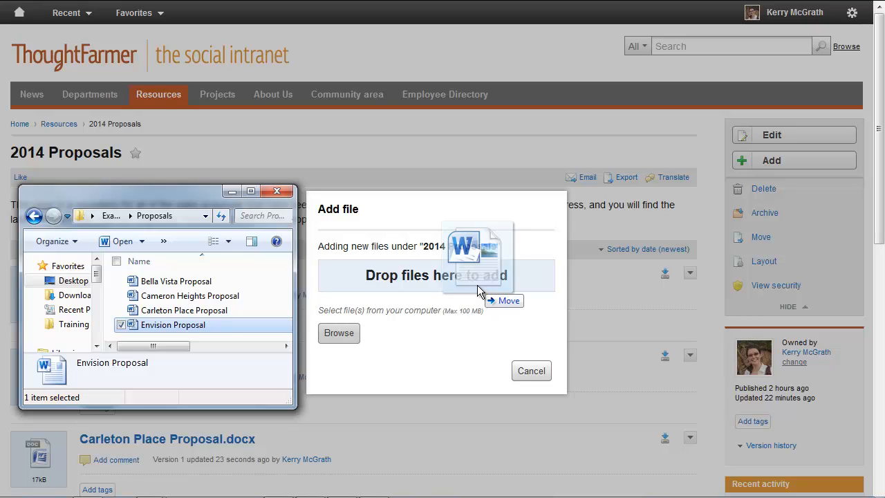
drag(477, 290, 477, 285)
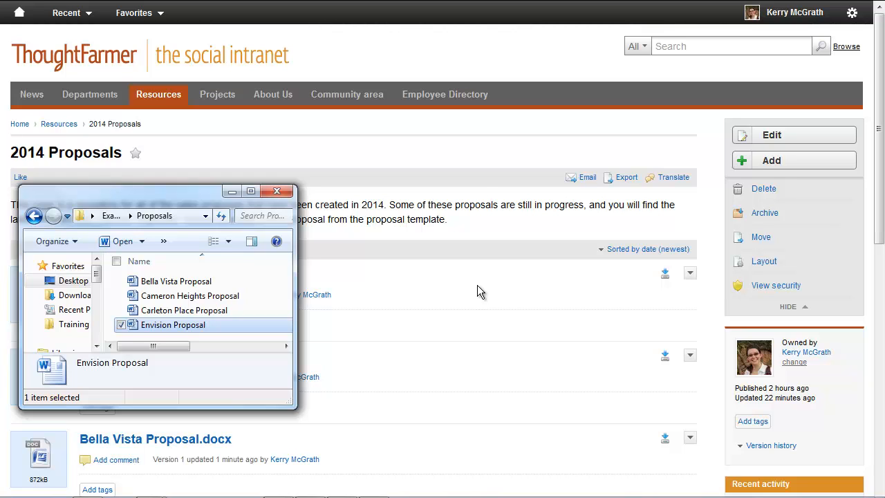
click(429, 293)
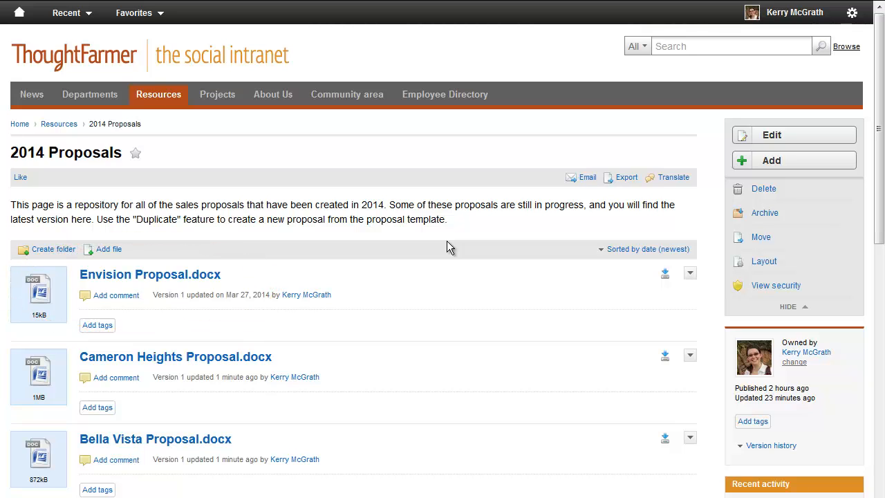
Step: Sort the file list on the 2014 Proposals page by Title (A-Z)
click(637, 253)
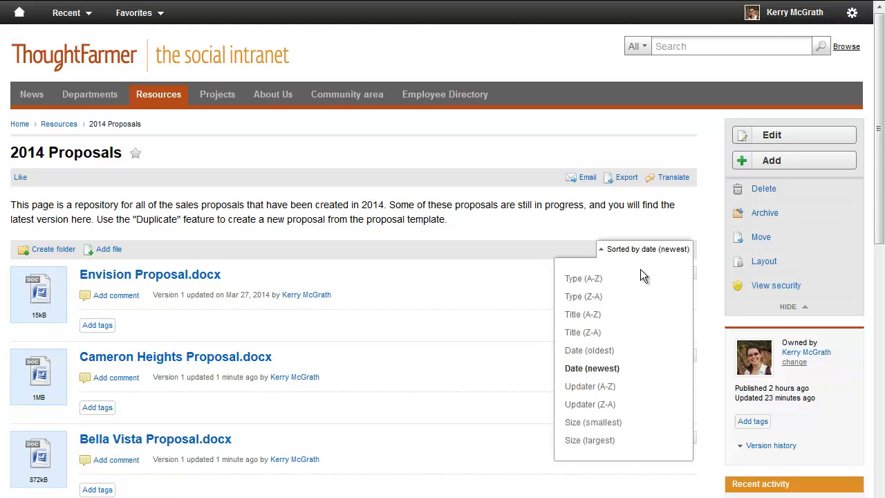
click(594, 315)
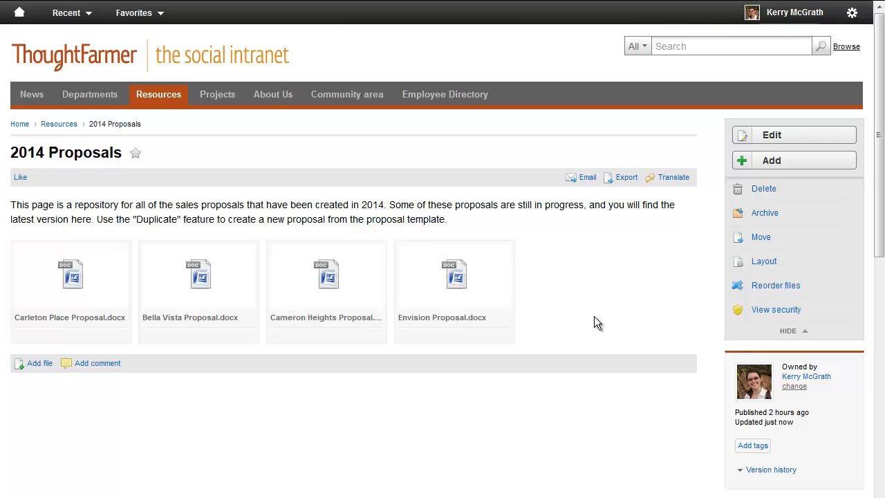
Step: Reorder the page's files manually so Cameron Heights Proposal.docx comes before Bella Vista Proposal.docx, and save the changes
click(764, 289)
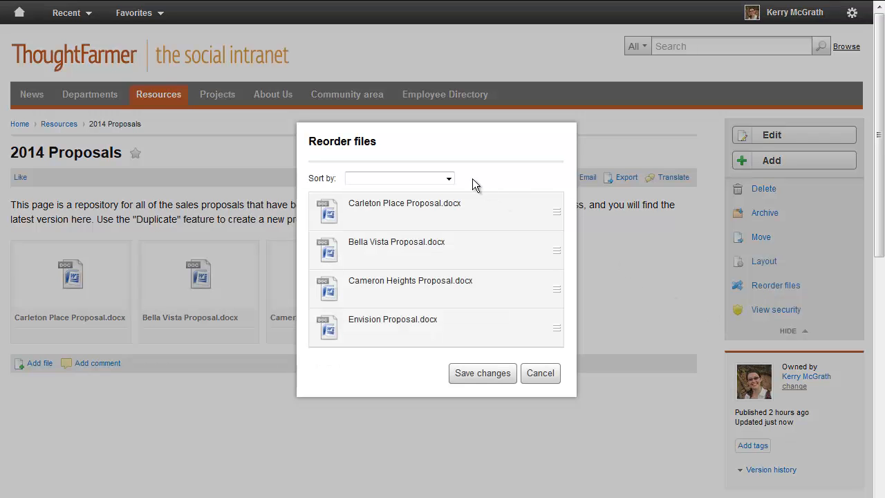
click(449, 179)
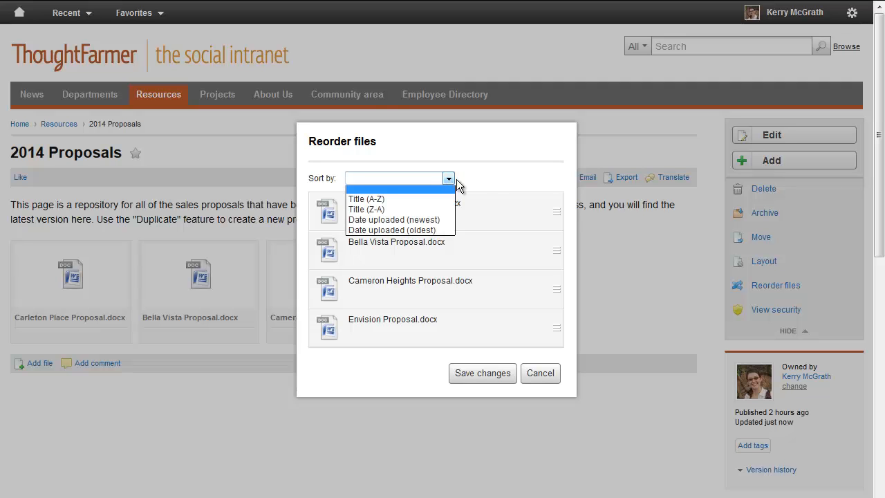
click(491, 181)
drag(488, 296, 497, 239)
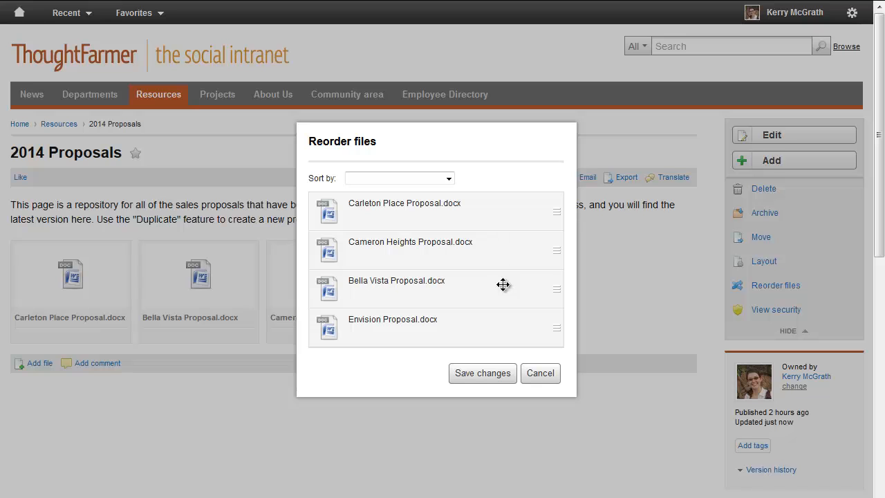
click(488, 374)
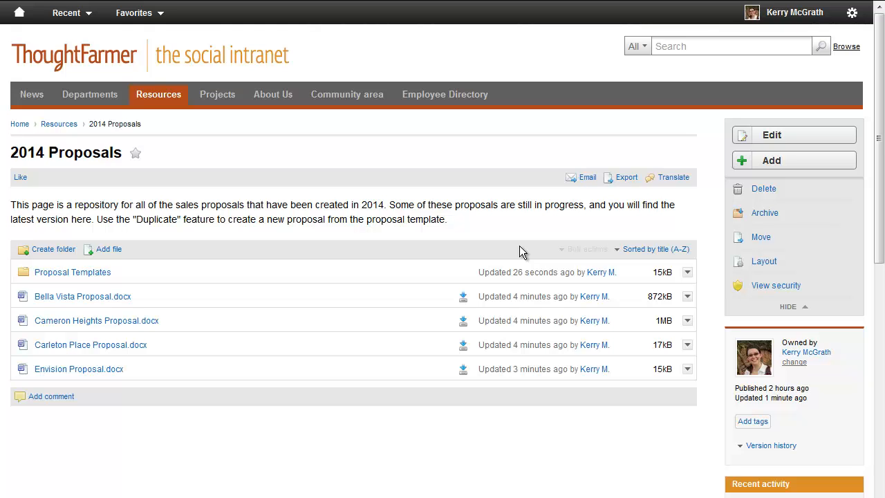
Step: View the individual file actions available for Bella Vista Proposal.docx, and close the list without choosing one
scroll(519, 246, down, 1)
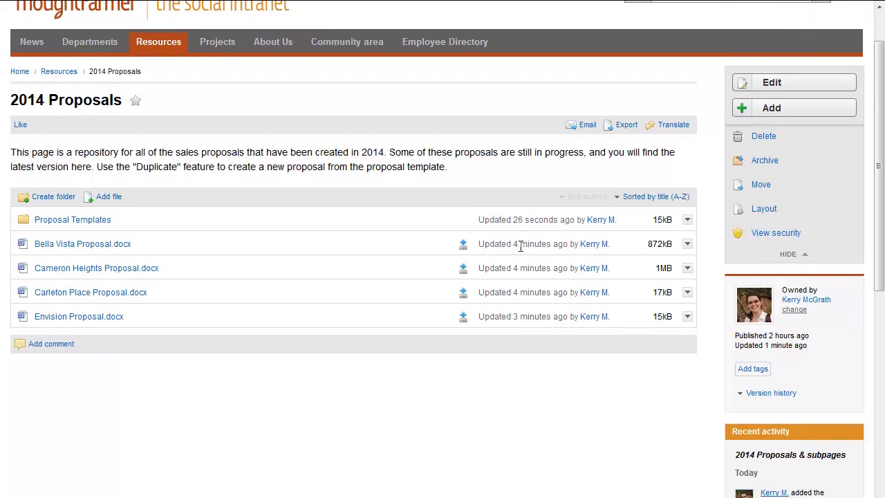
click(685, 250)
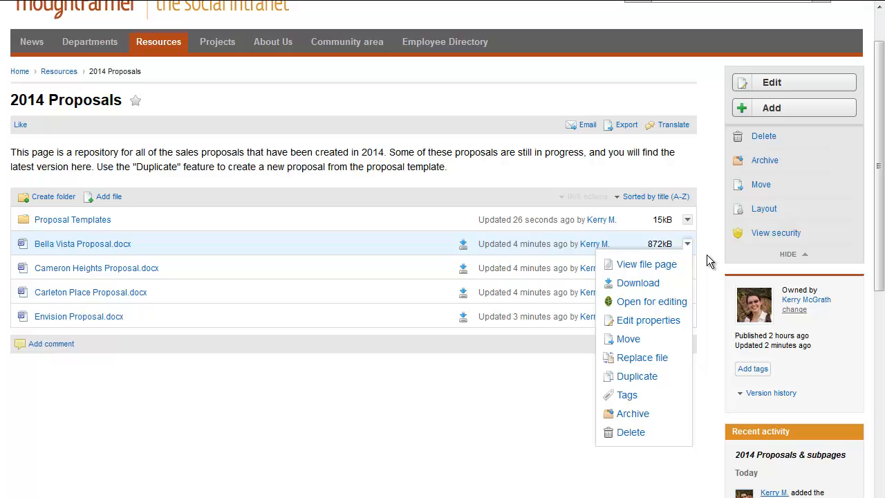
click(707, 255)
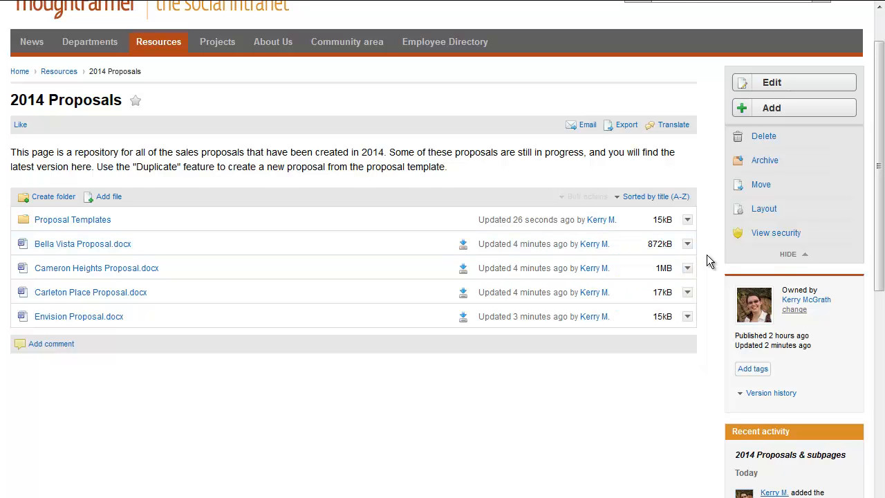
scroll(707, 260, up, 2)
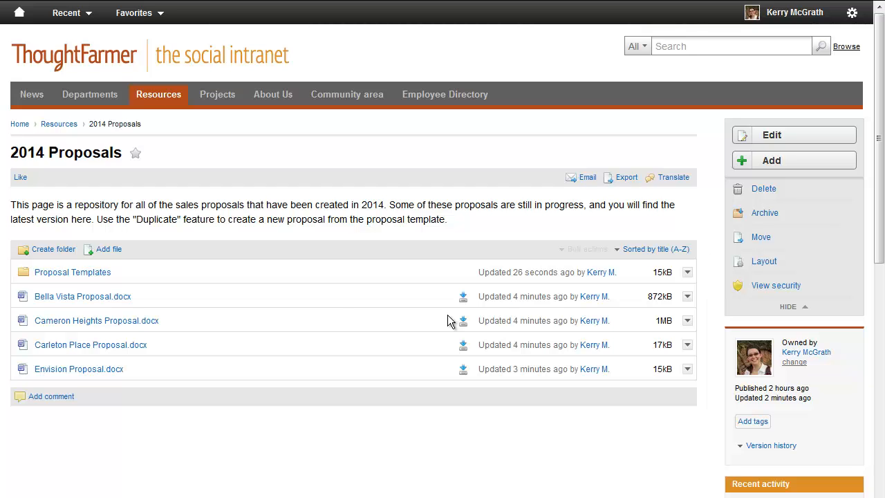
Step: Select Bella Vista Proposal.docx and Carleton Place Proposal.docx without the file between them, and clear the selection
click(328, 299)
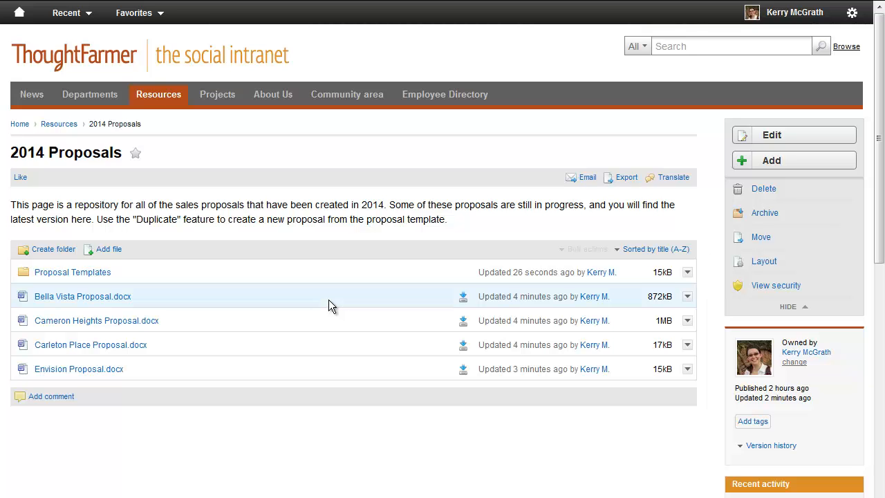
ctrl+click(330, 345)
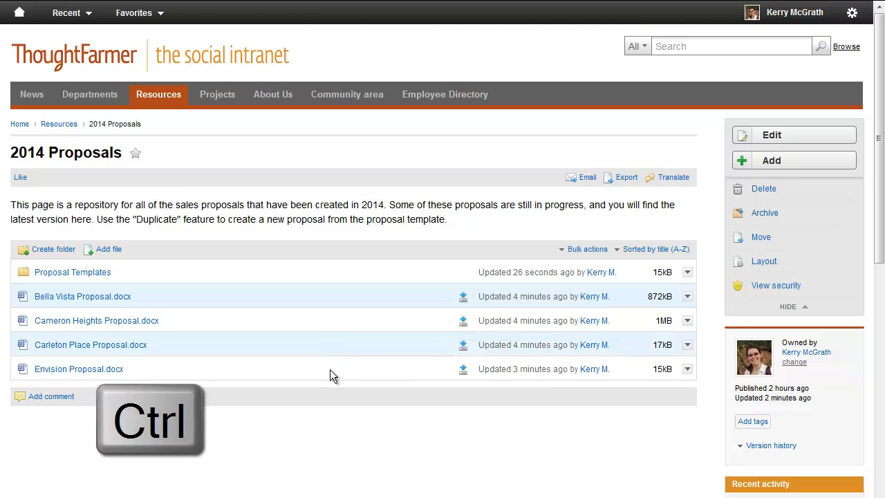
click(329, 429)
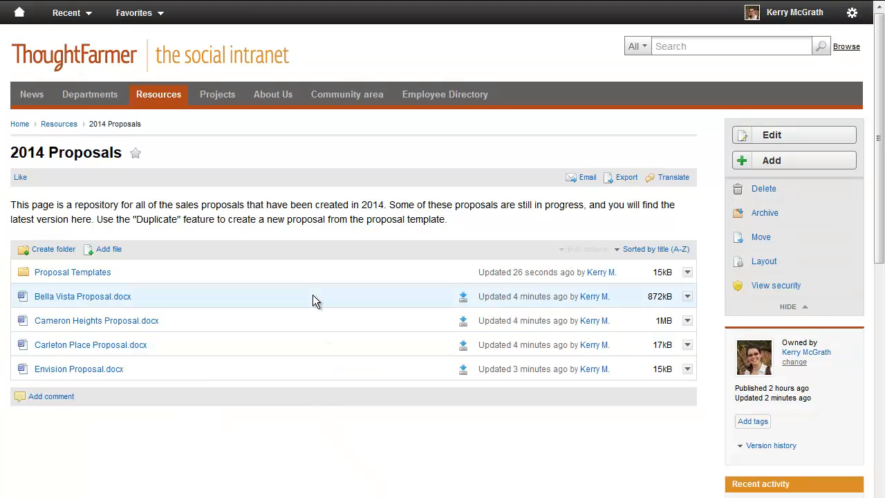
Step: Select the files from Bella Vista through Carleton Place as a range, and view the bulk actions available for them
click(313, 295)
shift+click(312, 345)
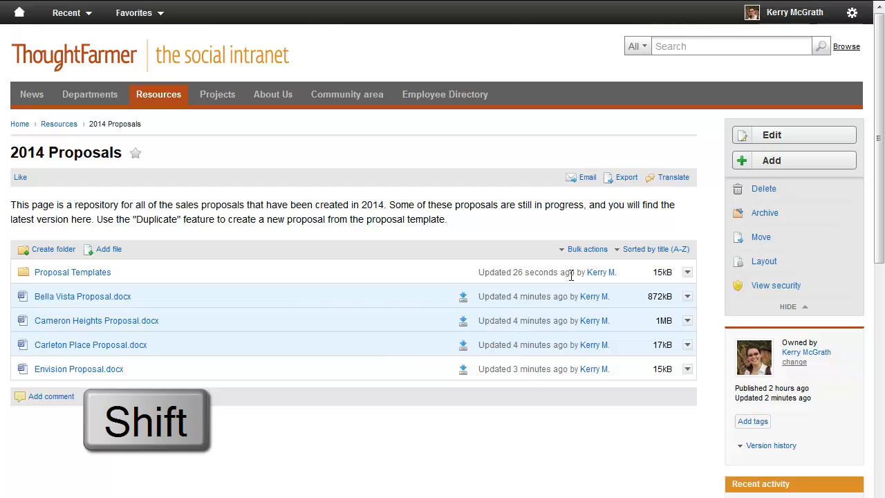
click(588, 250)
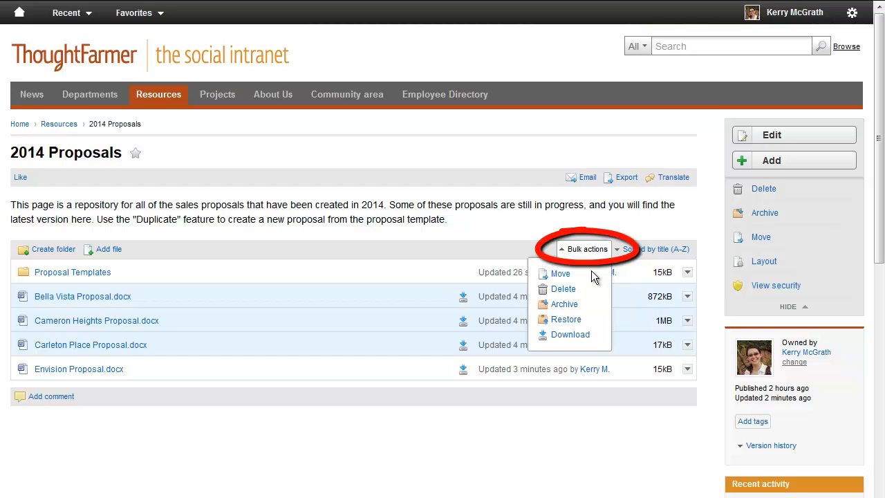
click(622, 221)
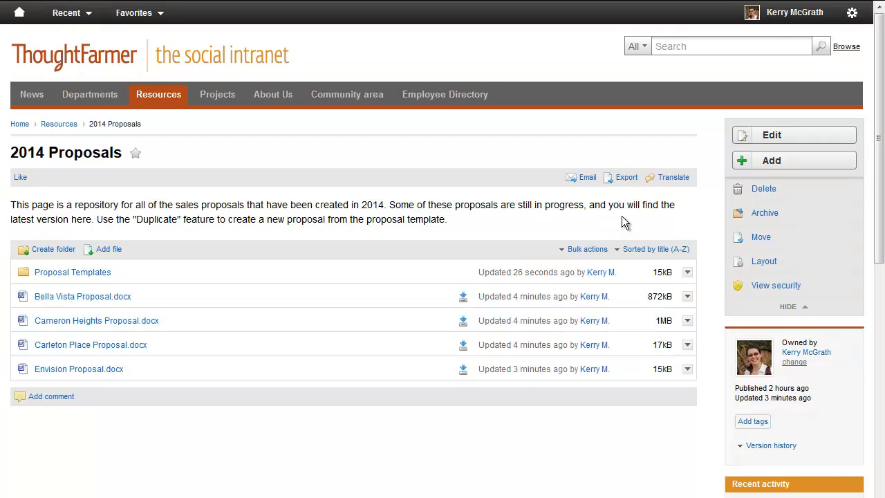
Step: Preview Carleton Place Proposal.docx and page forward to its Client Operations page
click(120, 348)
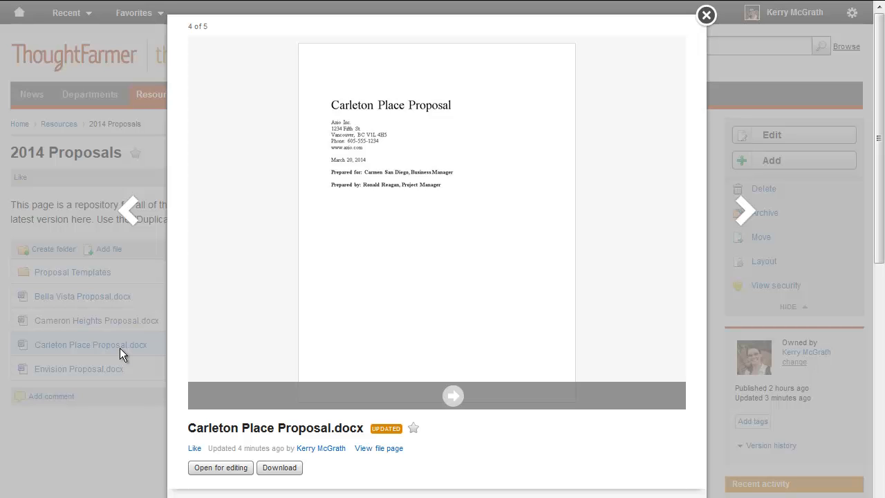
click(453, 397)
click(453, 397)
click(453, 397)
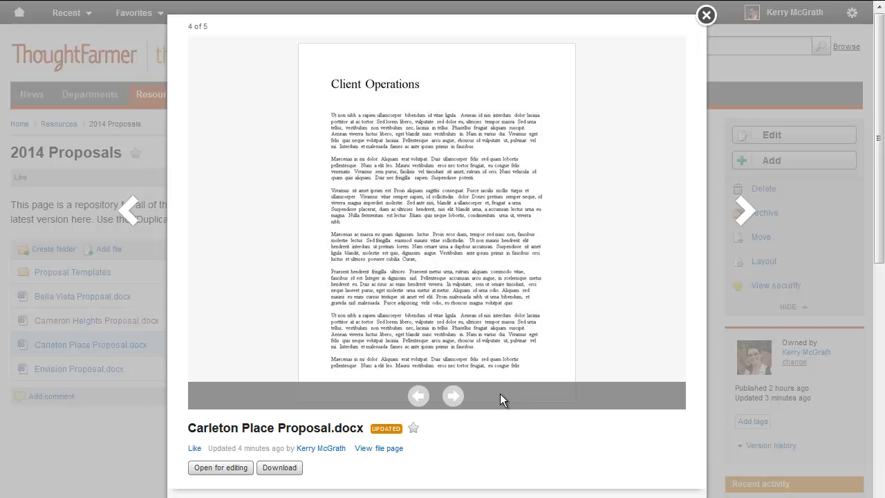
Step: Rename the previewed document's title as Carleton Place Proposal Revised.docx and save it
scroll(500, 394, down, 3)
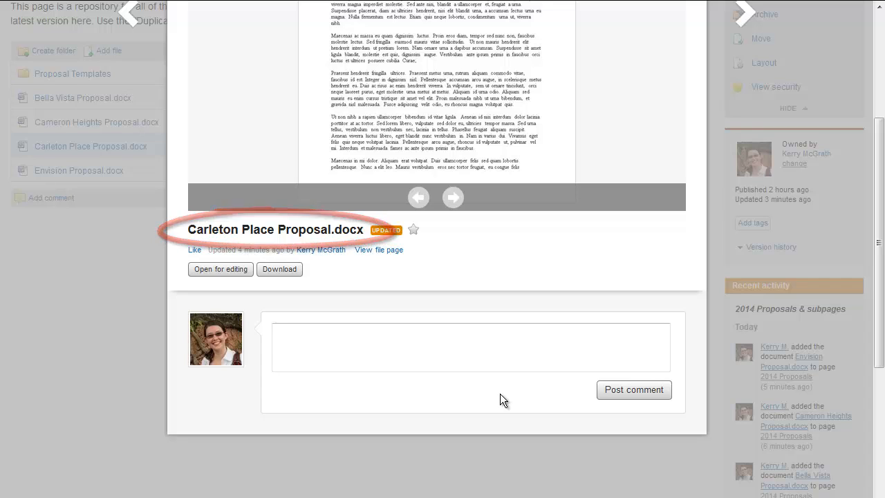
click(313, 232)
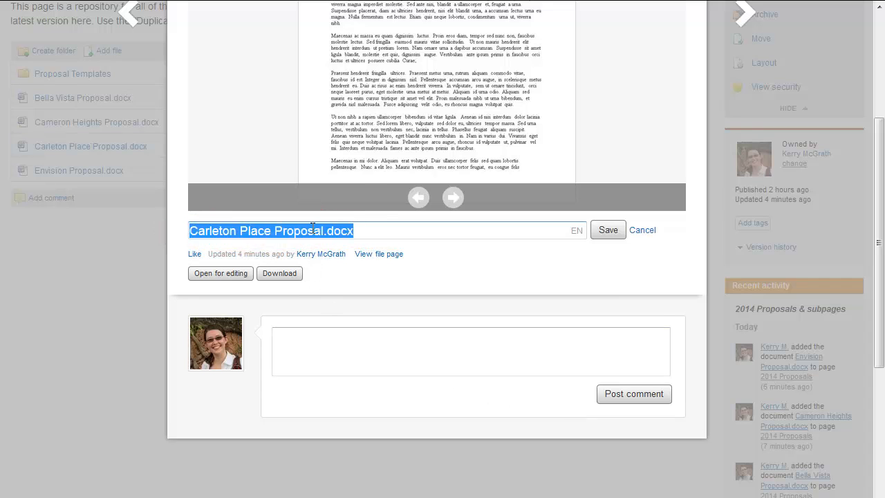
click(324, 231)
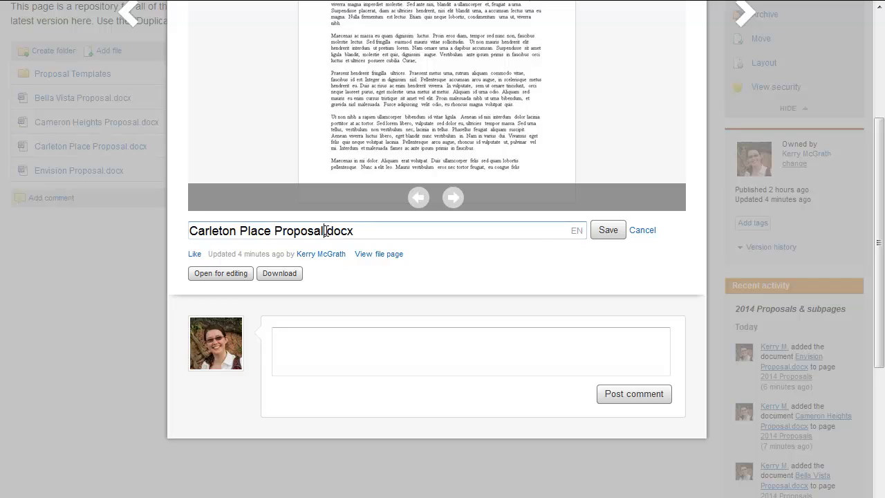
text(Revised)
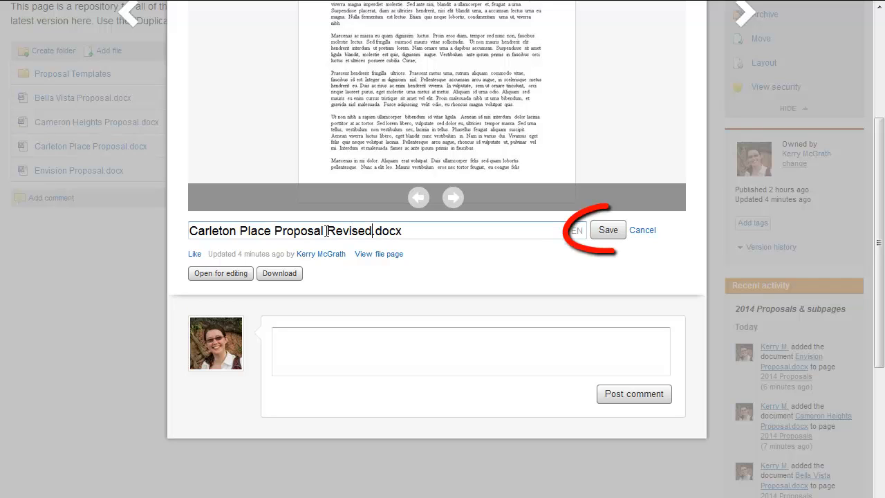
click(610, 229)
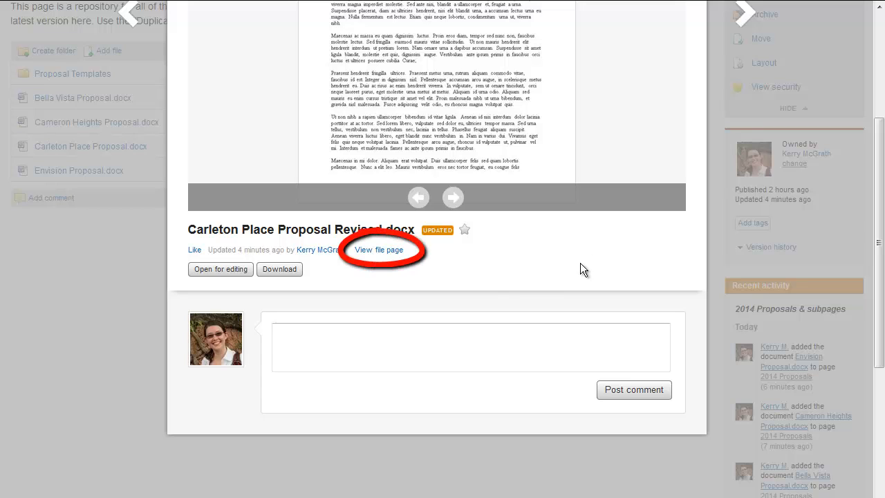
Step: Open the file page of Carleton Place Proposal Revised.docx and start editing the page
click(388, 253)
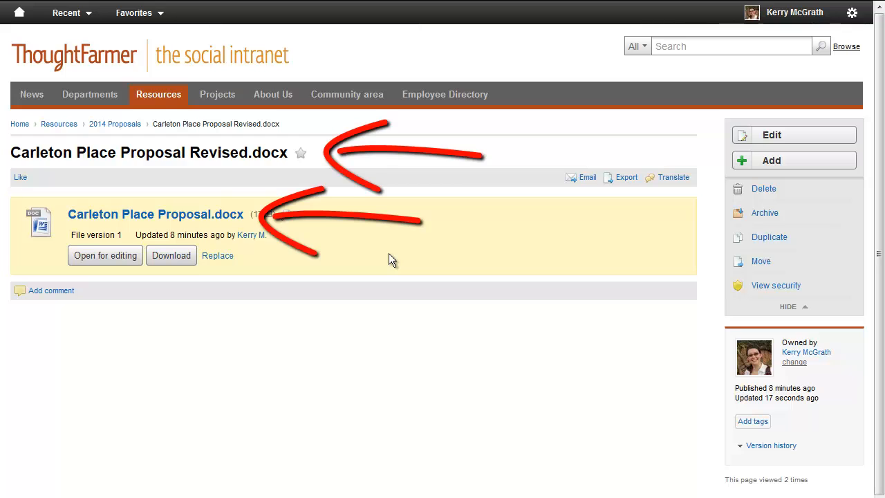
click(763, 140)
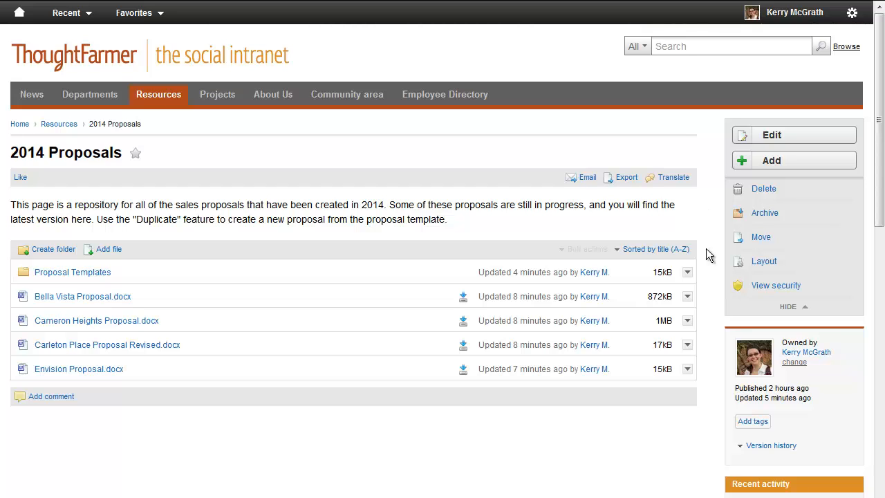
Step: Open the properties of Bella Vista Proposal.docx for editing from the 2014 Proposals file list
click(686, 297)
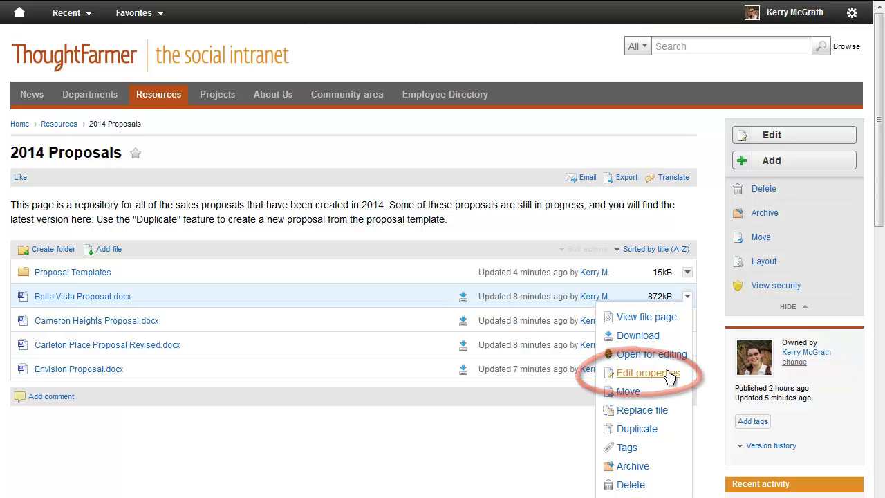
click(647, 373)
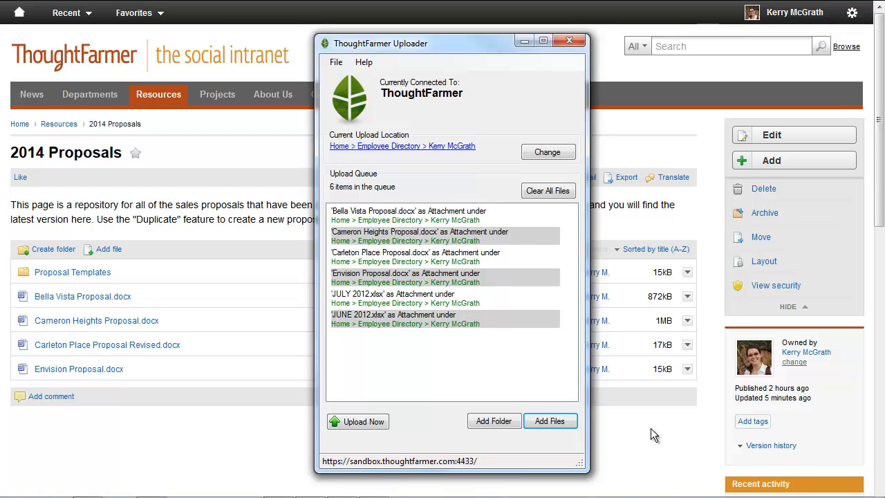
click(651, 428)
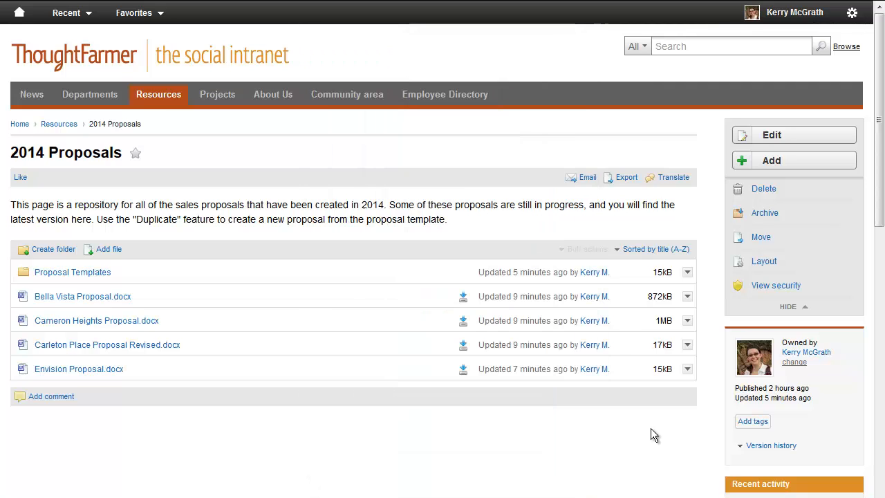